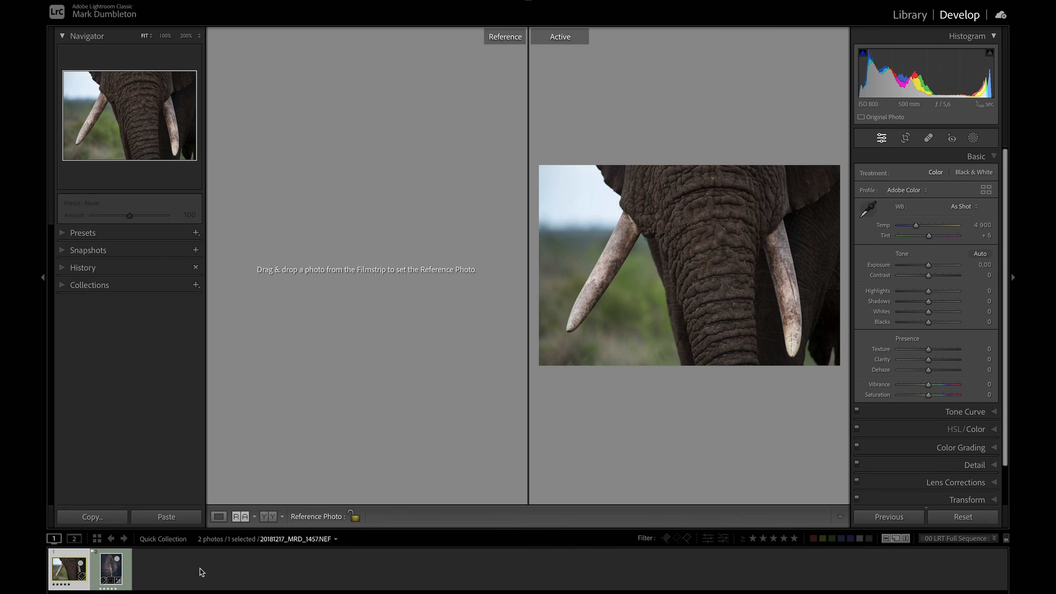
Set the dark elephant portrait as the reference photo and match the active tusk photo with Whites about +74 and a radial gradient mask.
{"action": "left_click_drag", "start_coordinate": [112, 571], "coordinate": [391, 299]}
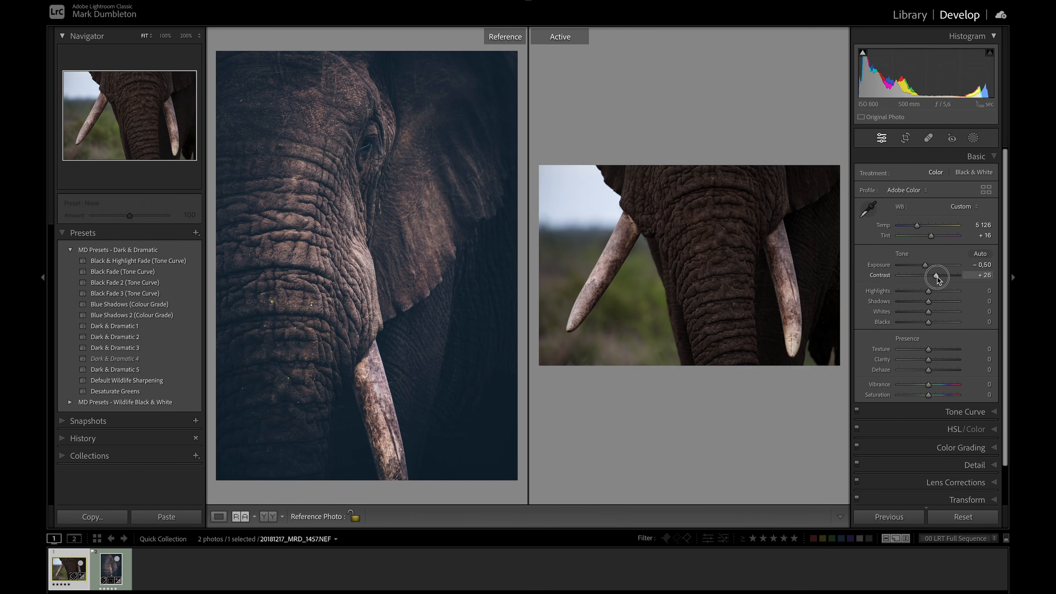
{"action": "left_click_drag", "start_coordinate": [943, 311], "coordinate": [949, 315]}
{"action": "left_click", "coordinate": [973, 138]}
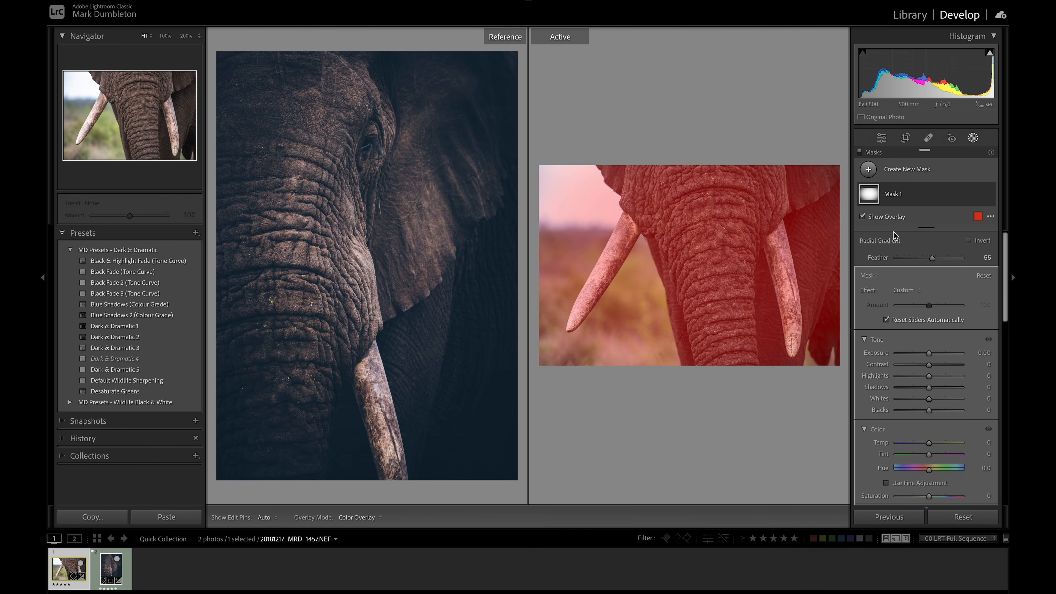
Apply the Black Fade (Tone Curve) preset to the active elephant photo and return to the single-photo view.
{"action": "left_click", "coordinate": [123, 271]}
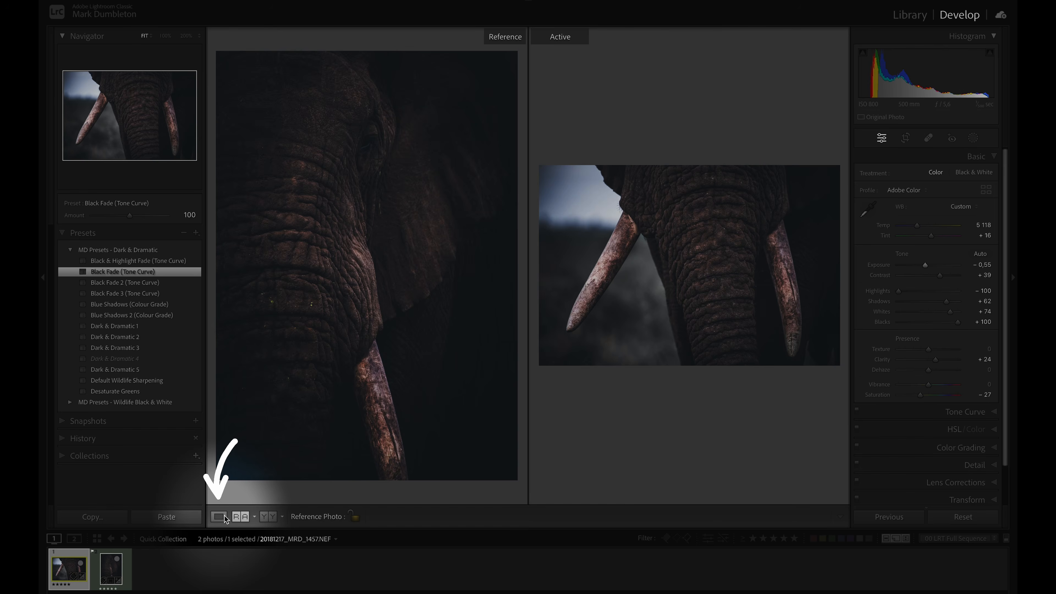
{"action": "left_click", "coordinate": [220, 516]}
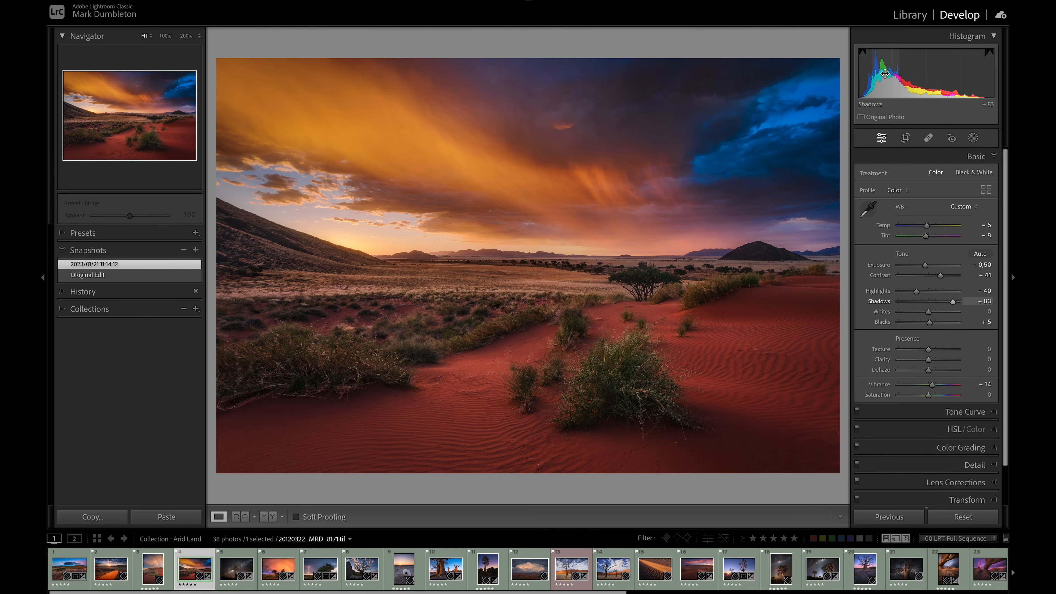
Adjust the desert sunset's tones directly on the histogram to Exposure -0.62, Highlights -82, Shadows +13 and Whites -65.
{"action": "left_click_drag", "start_coordinate": [894, 76], "coordinate": [979, 81]}
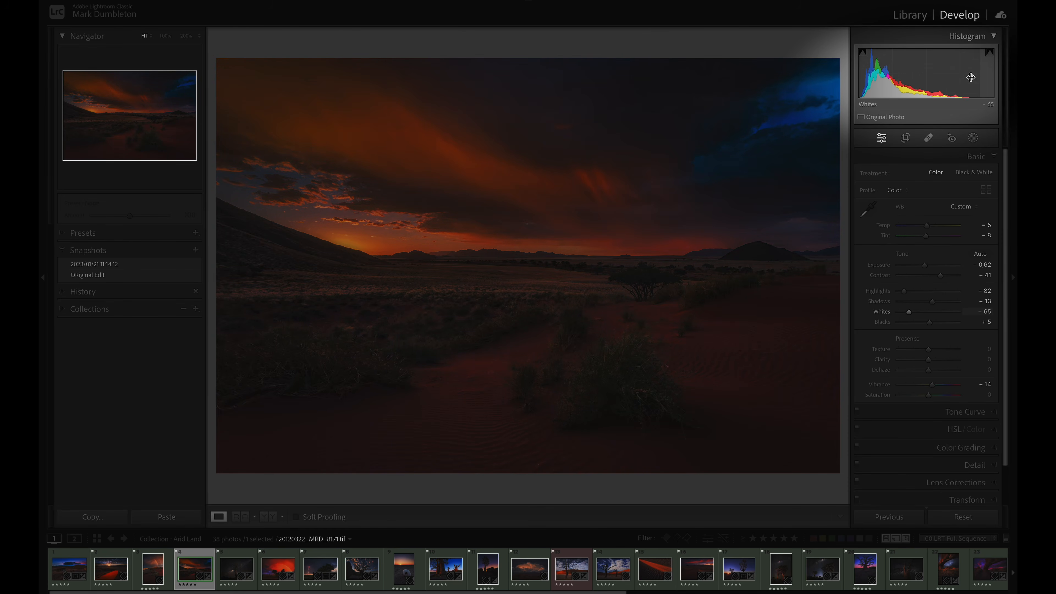
Adjust the lion photo's tones directly on the histogram to Blacks -20, Whites +56, Highlights -48 and Exposure -0.82.
{"action": "left_click_drag", "start_coordinate": [862, 81], "coordinate": [869, 81]}
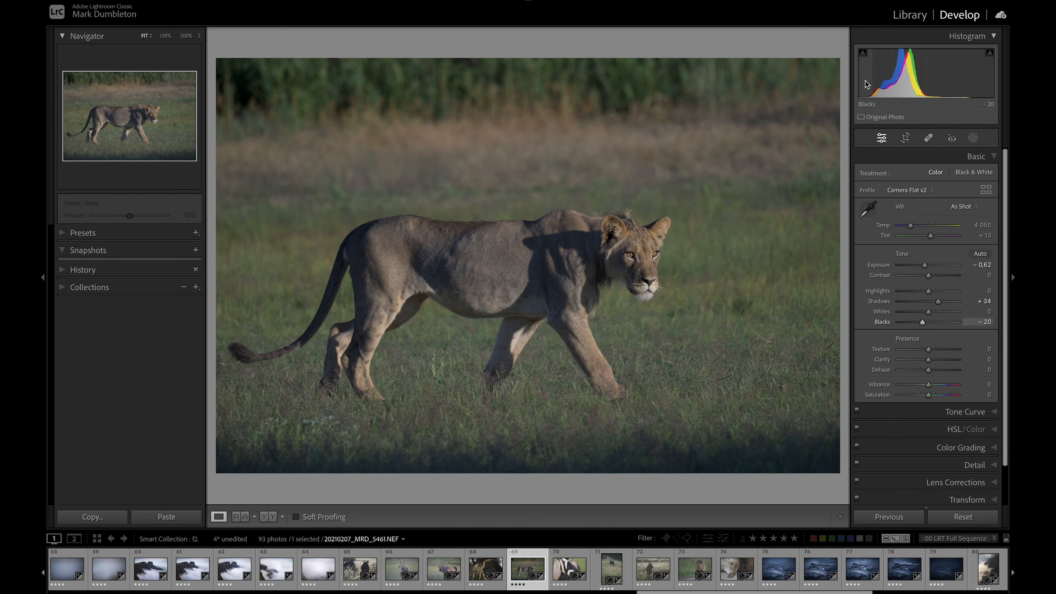
{"action": "left_click_drag", "start_coordinate": [988, 79], "coordinate": [952, 79]}
{"action": "left_click_drag", "start_coordinate": [930, 79], "coordinate": [924, 78]}
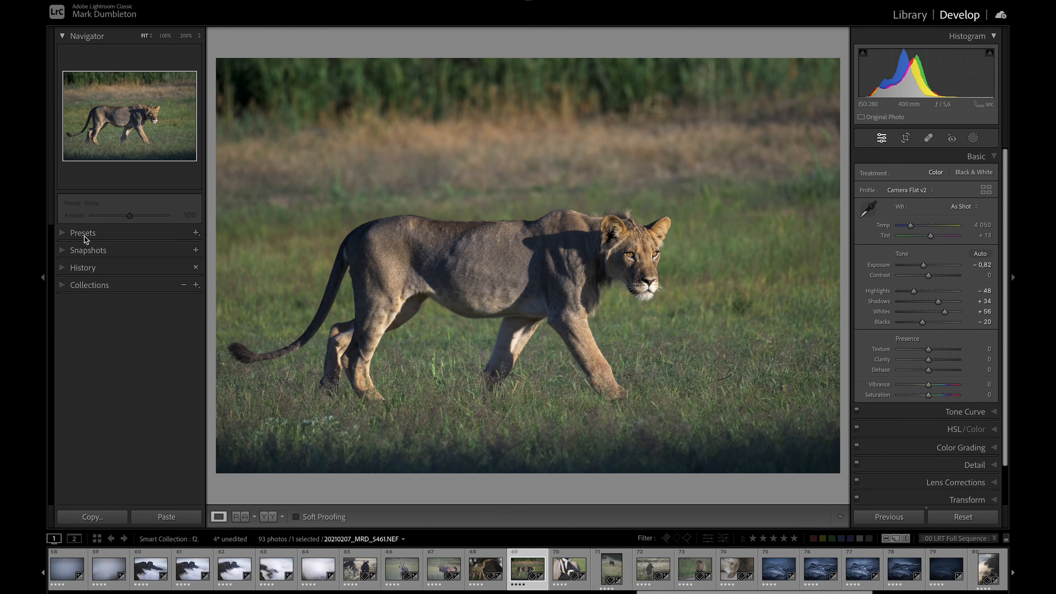
Apply the Dark & Dramatic 3 preset to the lion photo and reduce the preset amount to 79.
{"action": "left_click", "coordinate": [83, 234]}
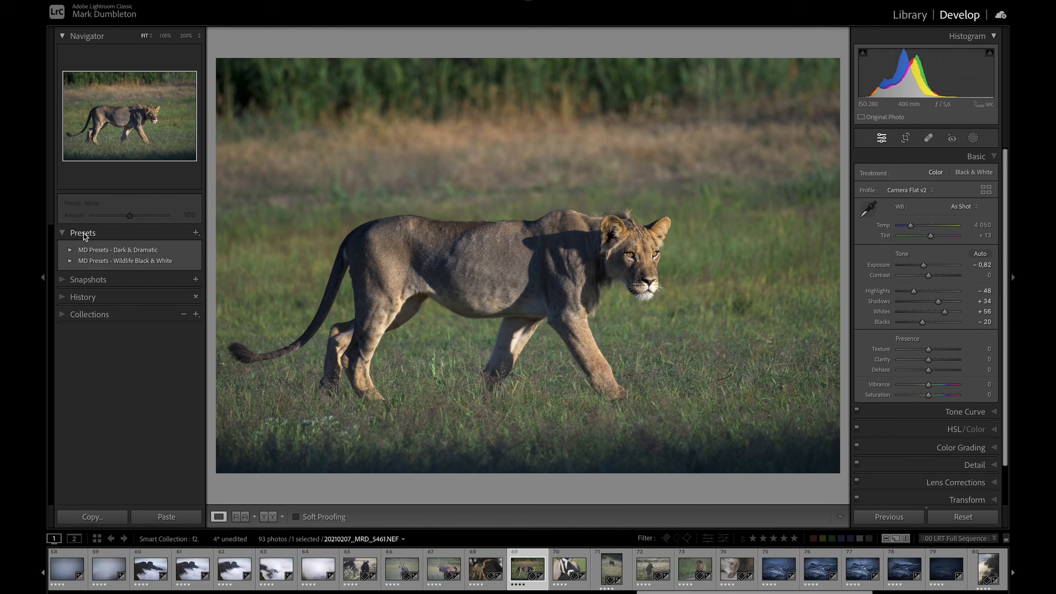
{"action": "left_click", "coordinate": [70, 250]}
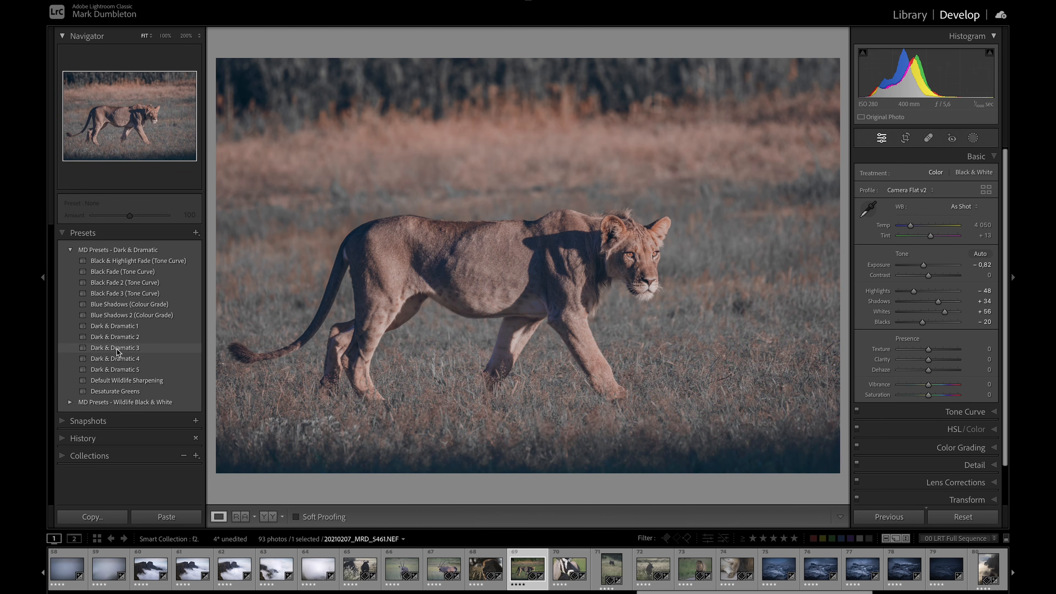
{"action": "left_click", "coordinate": [117, 349]}
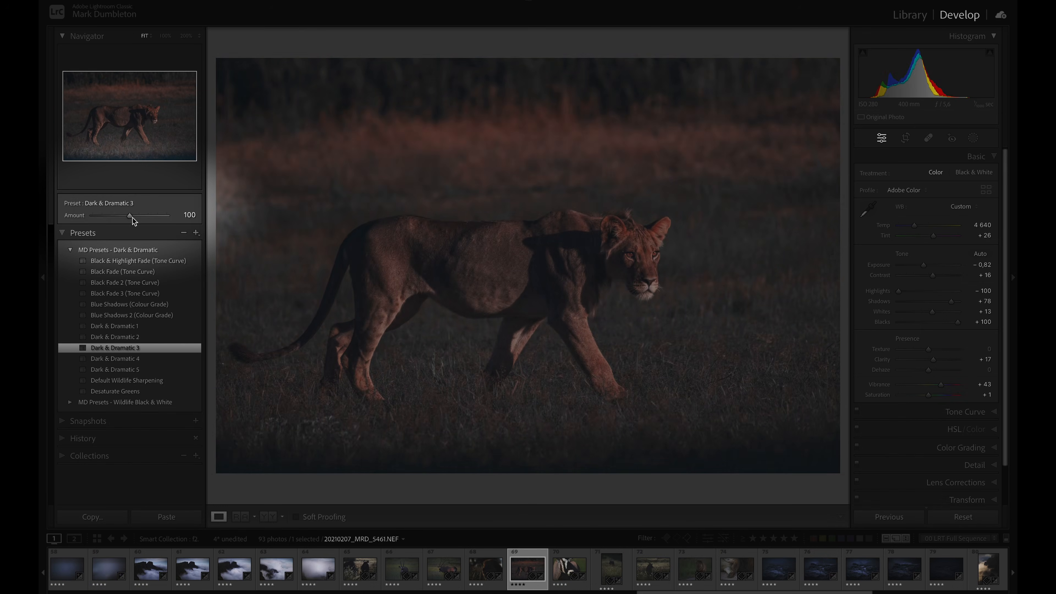
{"action": "mouse_move", "coordinate": [130, 216]}
{"action": "left_mouse_down"}
{"action": "mouse_move", "coordinate": [115, 218]}
{"action": "mouse_move", "coordinate": [147, 221]}
{"action": "mouse_move", "coordinate": [113, 217]}
{"action": "mouse_move", "coordinate": [146, 222]}
{"action": "mouse_move", "coordinate": [123, 220]}
{"action": "left_mouse_up"}
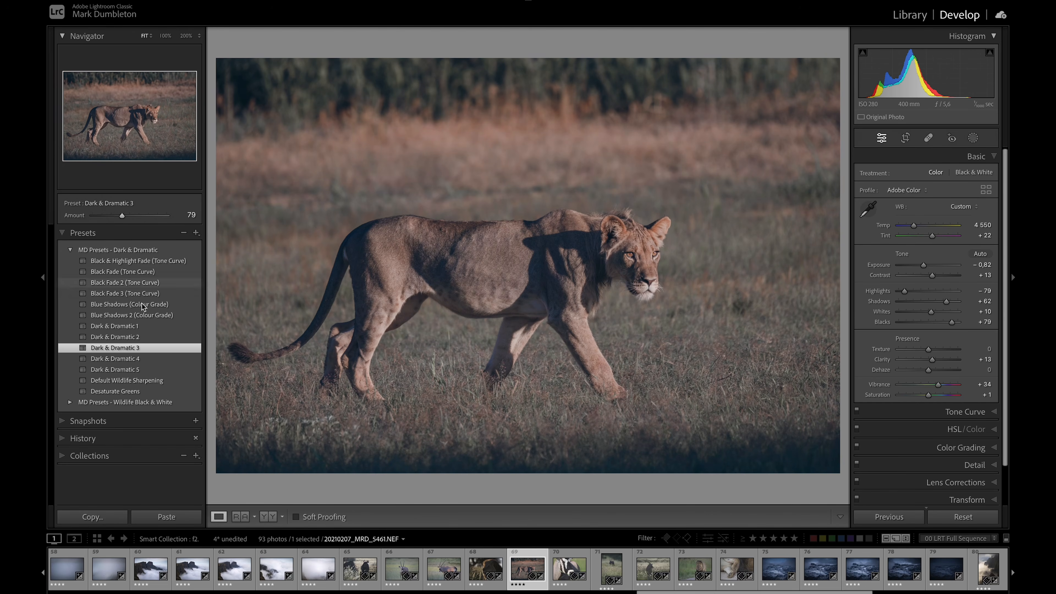
Try the Dark & Dramatic 4 preset on the lion photo, and undo it along with the earlier preset amount changes.
{"action": "left_click", "coordinate": [136, 360]}
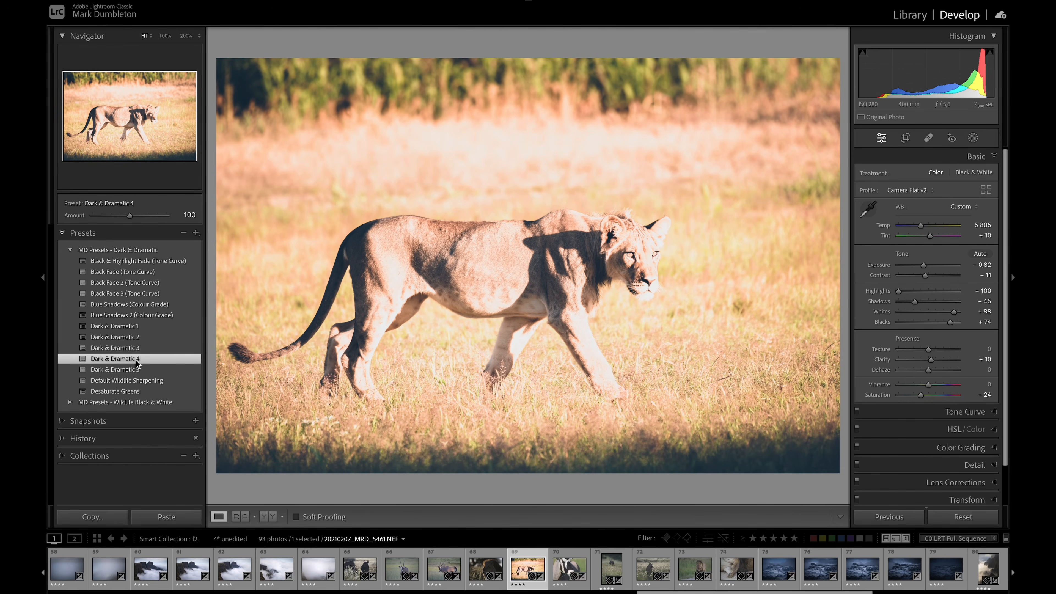
{"action": "key", "text": "ctrl+z"}
{"action": "key", "text": "ctrl+z"}
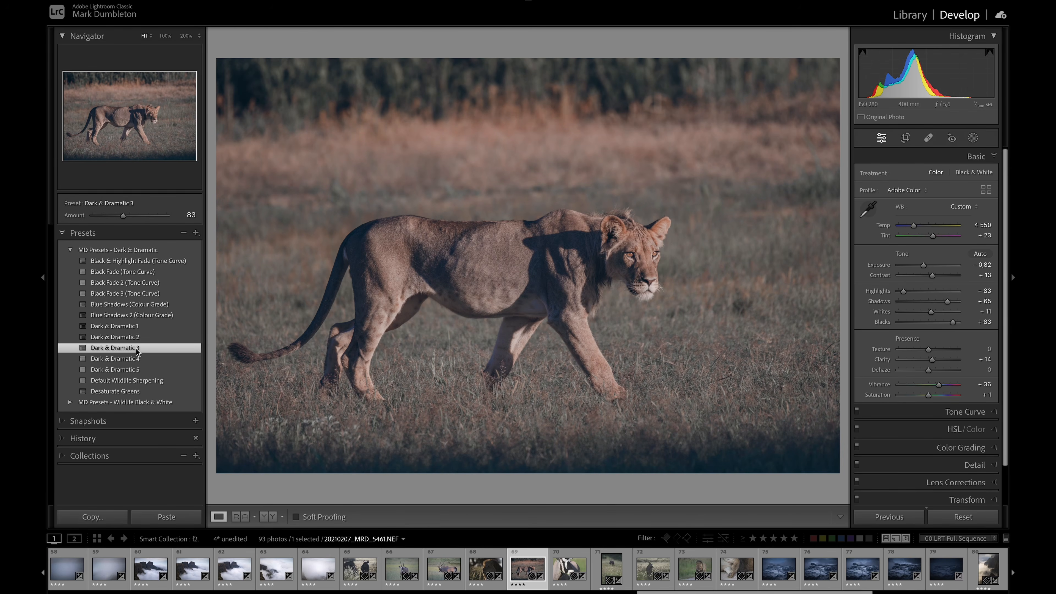
{"action": "key", "text": "ctrl+z"}
{"action": "key", "text": "ctrl+z"}
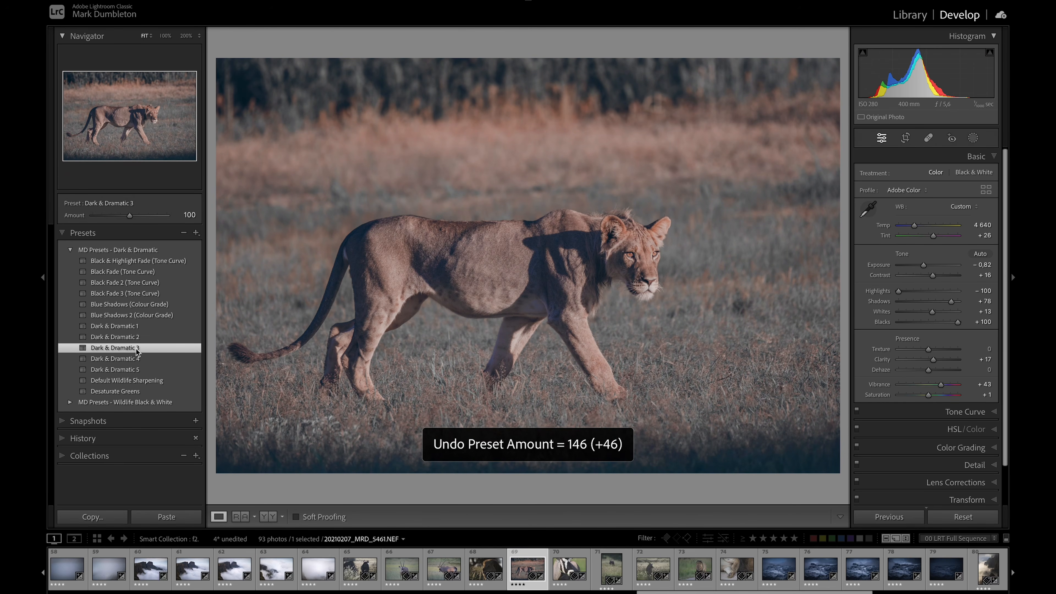
{"action": "key", "text": "ctrl+z"}
{"action": "key", "text": "ctrl+z"}
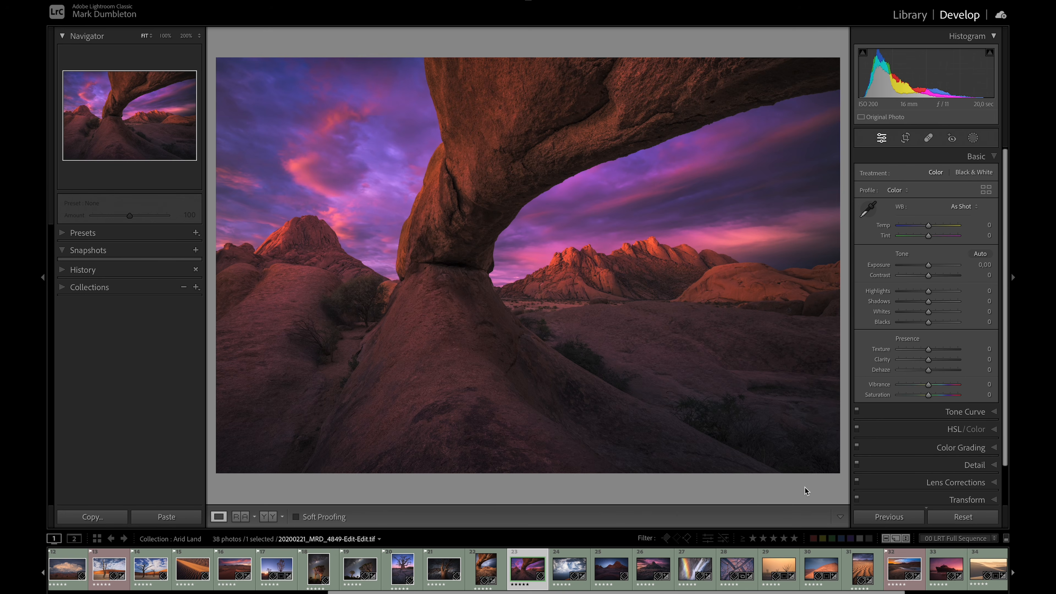
Reveal the section reset options in the Basic adjustments and in Color Grading for the rock arch photo.
{"action": "key", "text": "alt"}
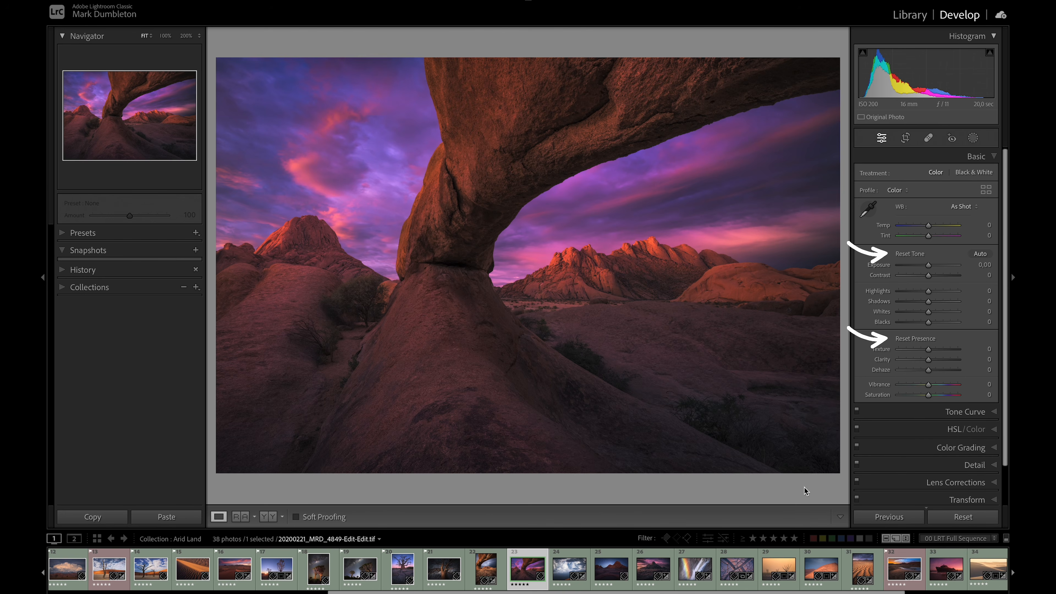
{"action": "left_click", "coordinate": [942, 446], "text": "alt"}
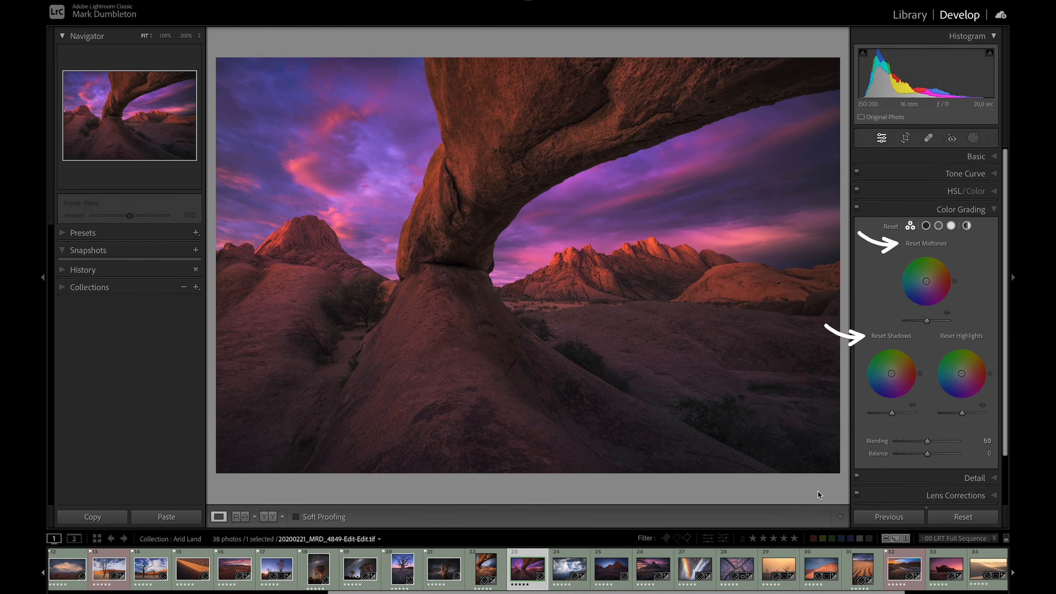
{"action": "key", "text": "alt"}
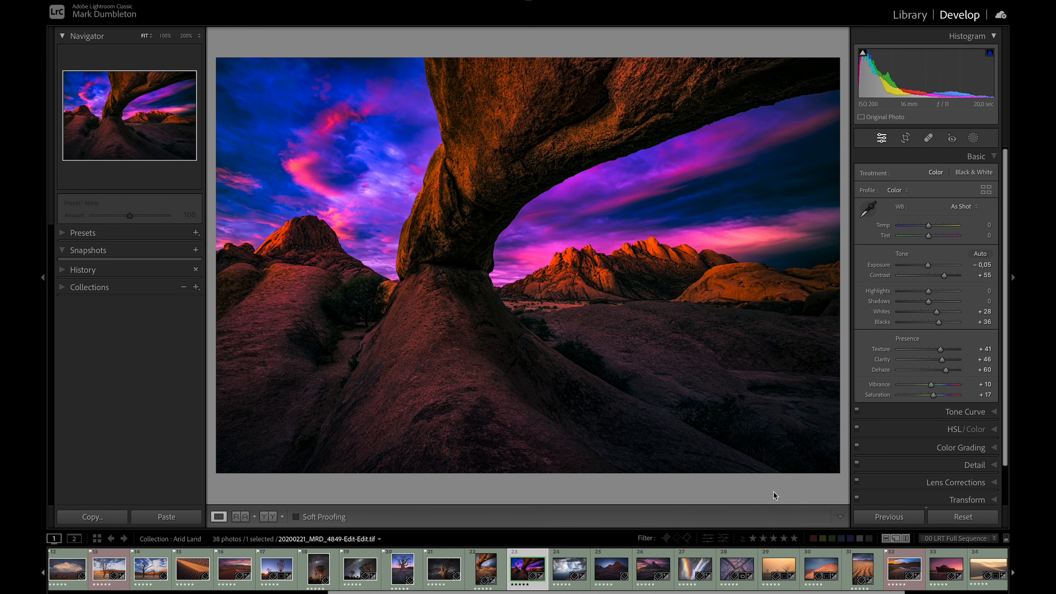
Reset all Presence and Tone adjustments of the rock arch photo as whole groups.
{"action": "key", "text": "alt"}
{"action": "left_click", "coordinate": [905, 339], "text": "alt"}
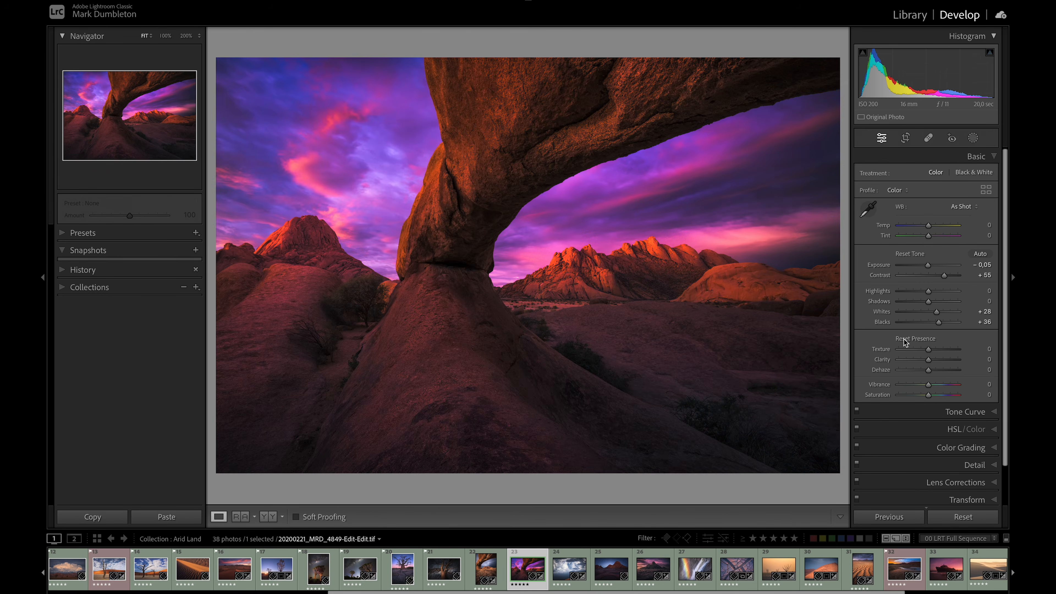
{"action": "left_click", "coordinate": [907, 253], "text": "alt"}
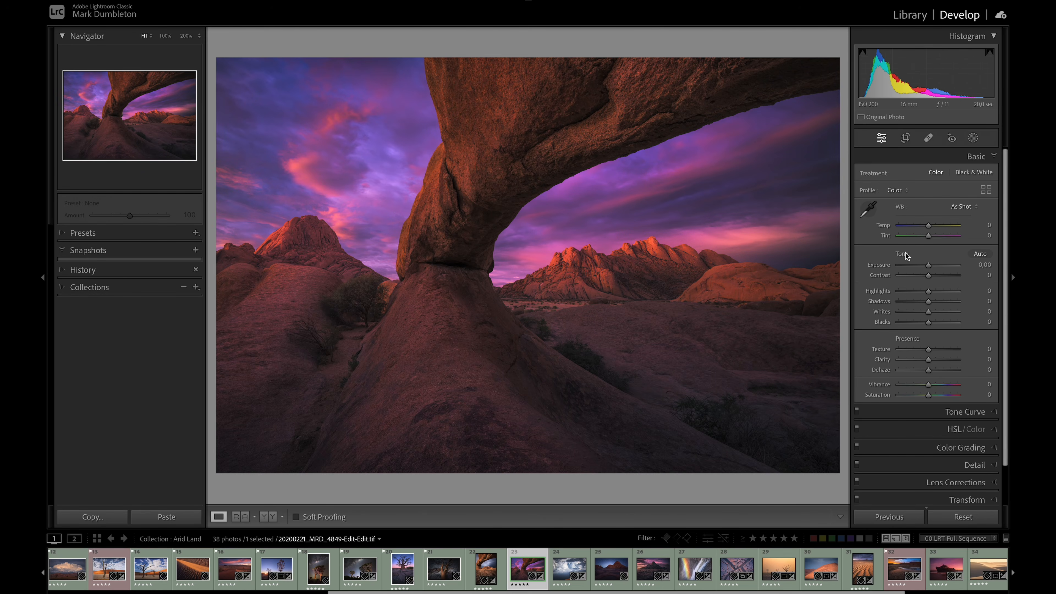
Try Exposure at about +2.95 on the rock arch photo, reset it, and test the tone sliders from Exposure to Whites.
{"action": "left_click_drag", "start_coordinate": [928, 266], "coordinate": [949, 268]}
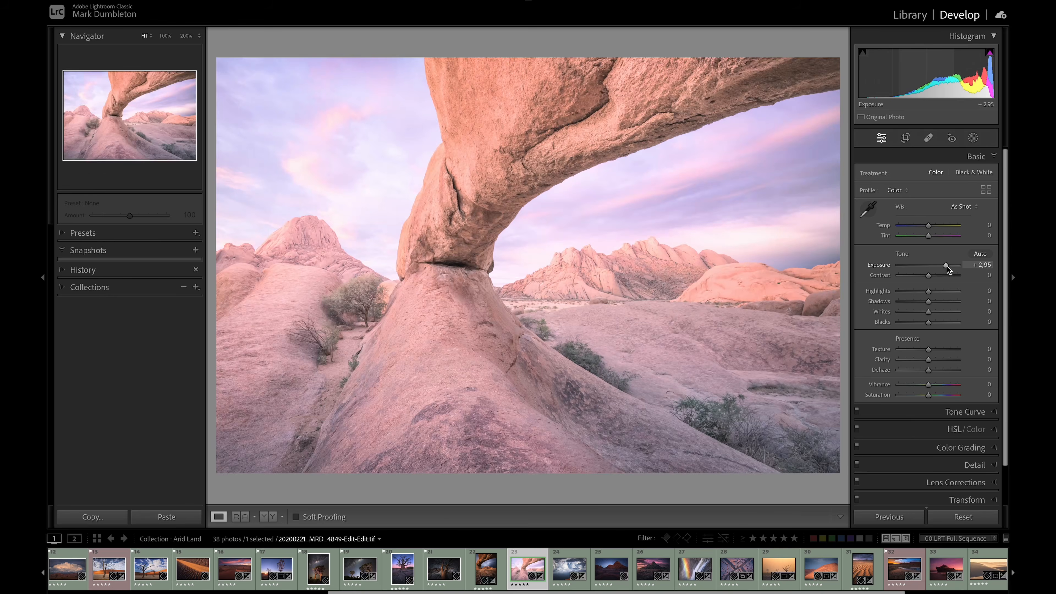
{"action": "double_click", "coordinate": [948, 268]}
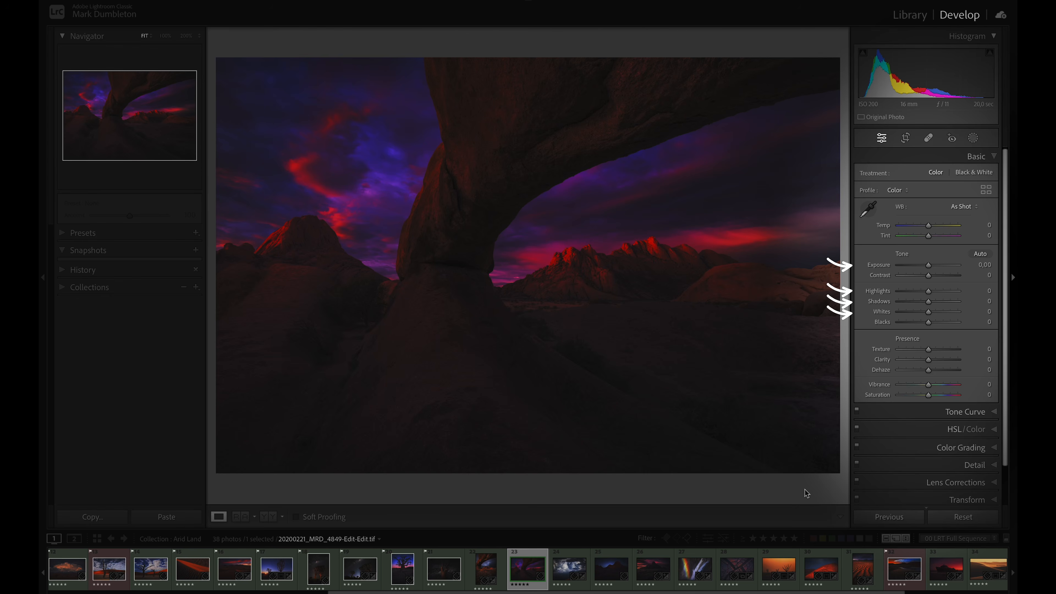
{"action": "left_click_drag", "start_coordinate": [928, 265], "coordinate": [935, 312]}
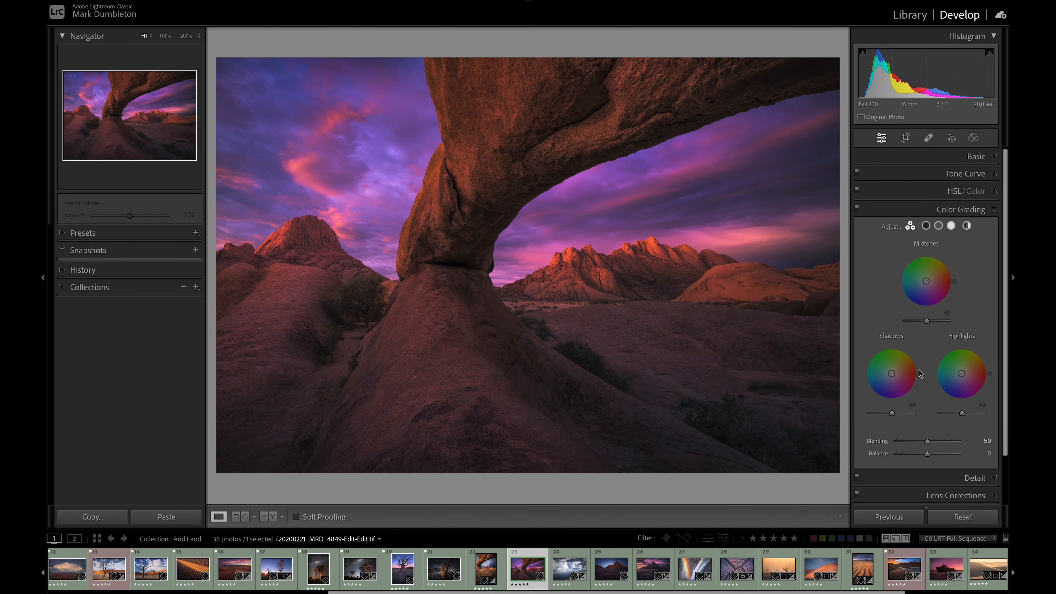
Color grade the shadows to hue 225, saturation 23 and the highlights to hue 31, saturation 23, with Blending 46 and Balance -7.
{"action": "left_click_drag", "start_coordinate": [891, 375], "coordinate": [886, 378]}
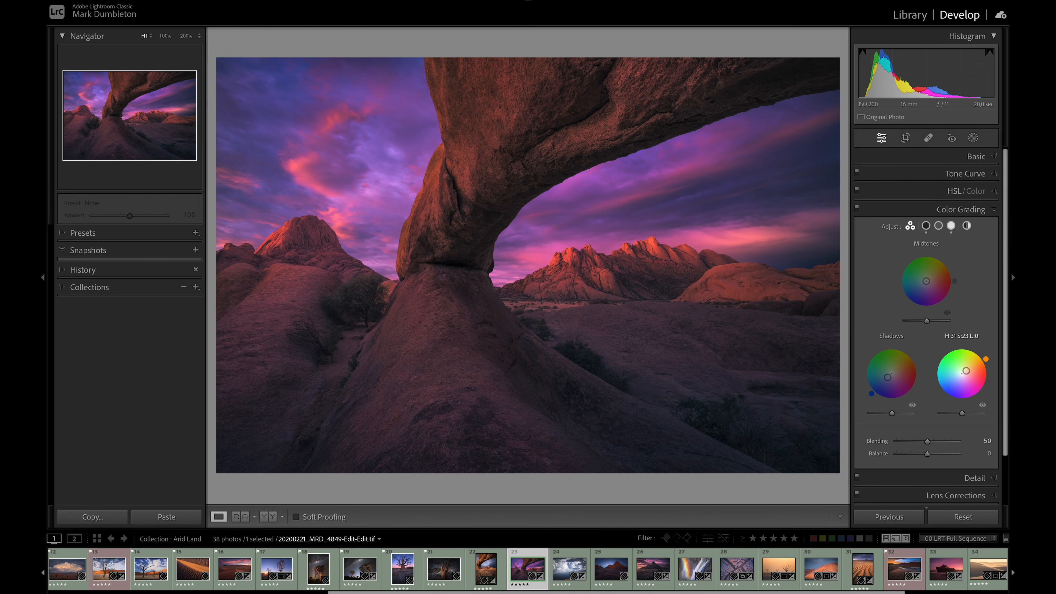
{"action": "mouse_move", "coordinate": [928, 441]}
{"action": "left_mouse_down"}
{"action": "mouse_move", "coordinate": [901, 446]}
{"action": "mouse_move", "coordinate": [950, 442]}
{"action": "mouse_move", "coordinate": [891, 455]}
{"action": "mouse_move", "coordinate": [962, 451]}
{"action": "mouse_move", "coordinate": [925, 455]}
{"action": "left_mouse_up"}
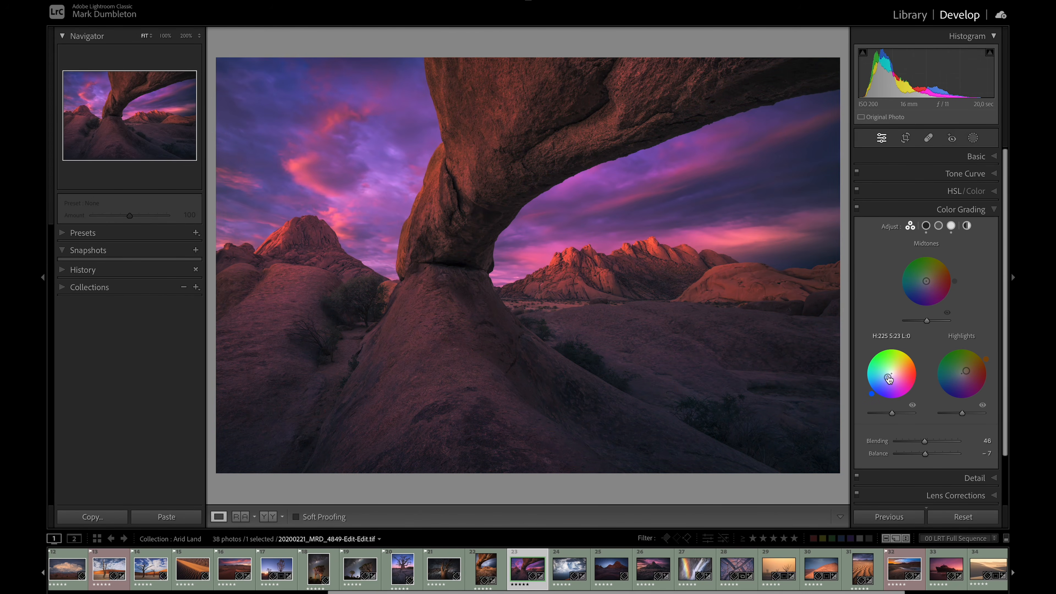
Sharpen the rock arch photo with Amount 98, Radius 1.6, Detail 71 and Masking 53.
{"action": "left_click", "coordinate": [974, 478]}
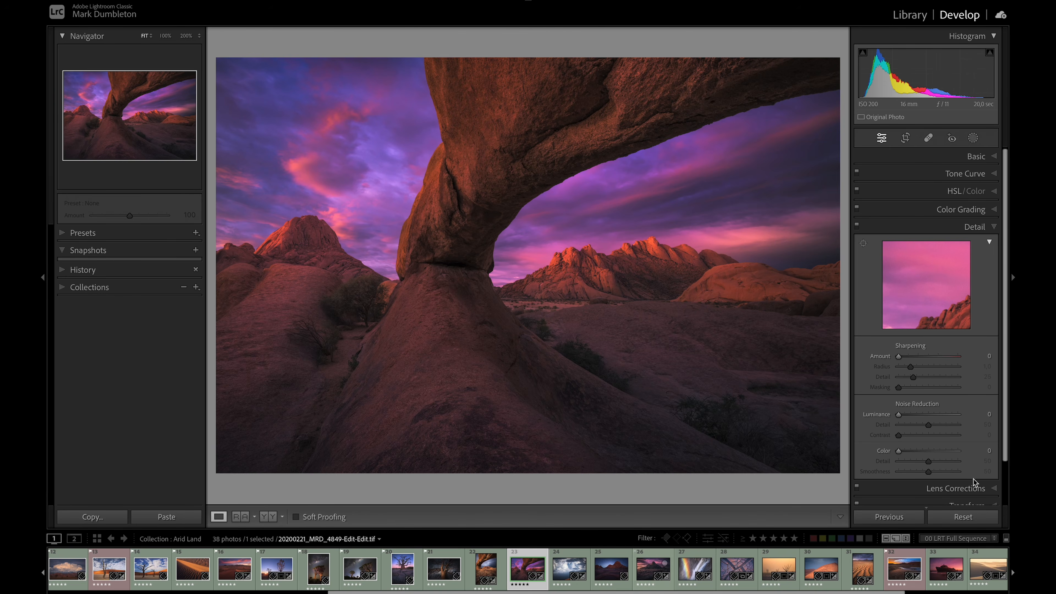
{"action": "mouse_move", "coordinate": [901, 358]}
{"action": "left_mouse_down"}
{"action": "mouse_move", "coordinate": [944, 357]}
{"action": "mouse_move", "coordinate": [898, 357]}
{"action": "mouse_move", "coordinate": [920, 360]}
{"action": "left_mouse_up"}
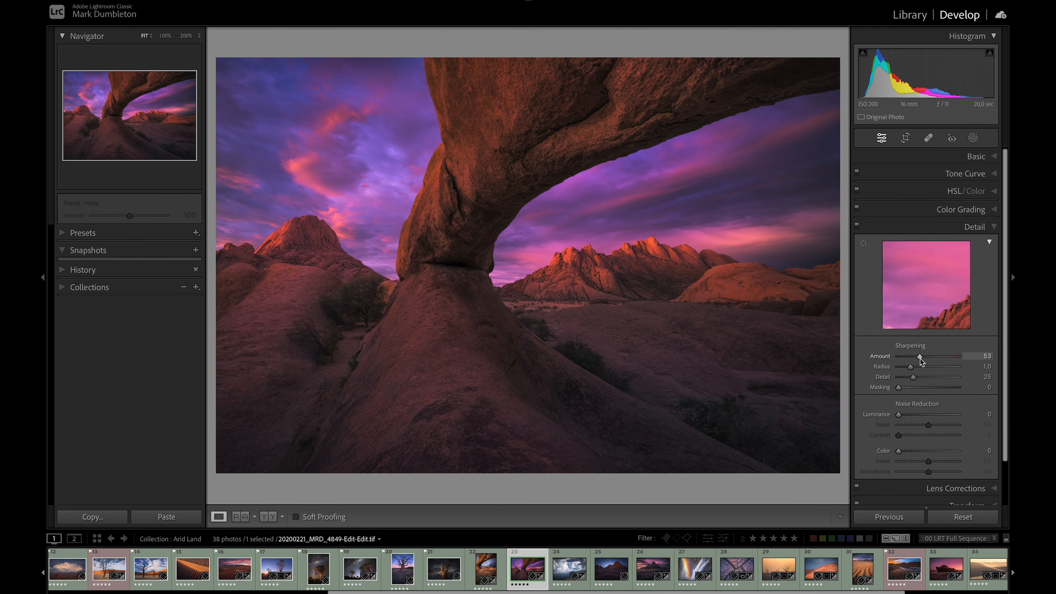
{"action": "left_click_drag", "start_coordinate": [911, 368], "coordinate": [967, 374]}
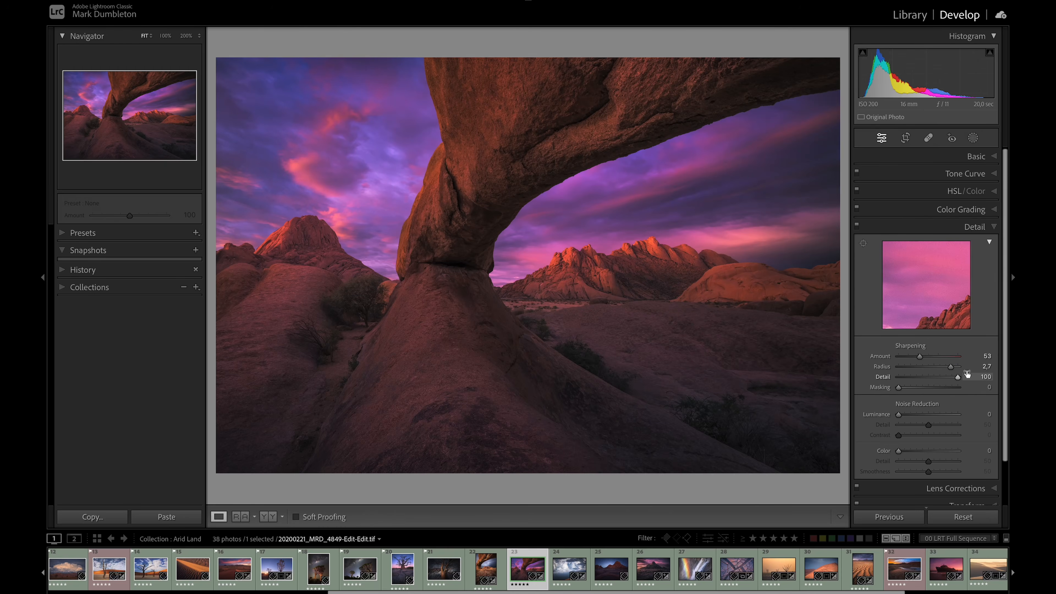
{"action": "left_click_drag", "start_coordinate": [899, 387], "coordinate": [942, 377]}
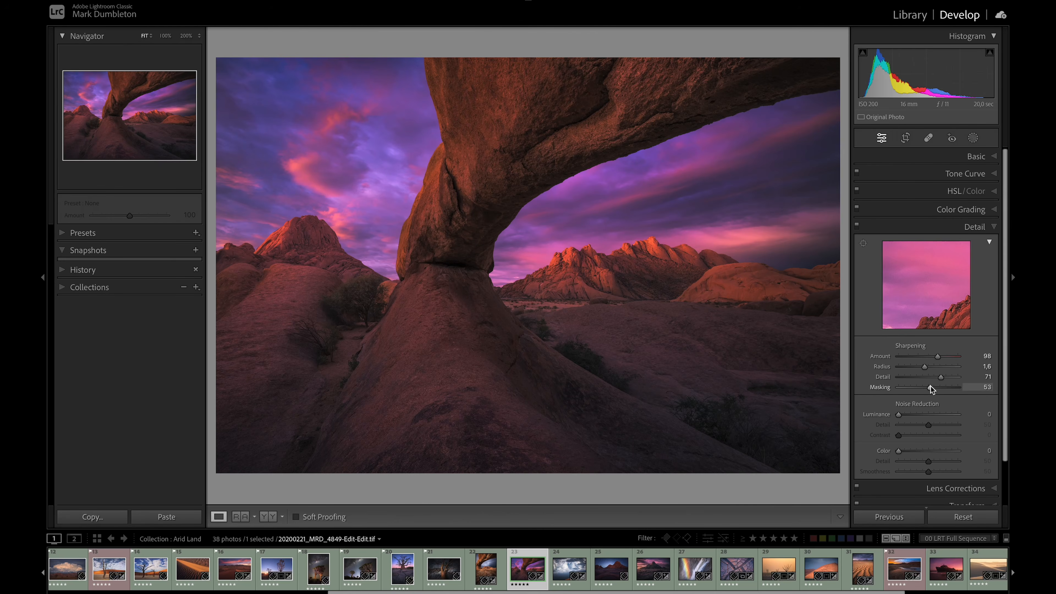
Set the luminance noise reduction to 55 with Detail 100 and Contrast 18.
{"action": "left_click_drag", "start_coordinate": [899, 415], "coordinate": [965, 426]}
{"action": "left_click_drag", "start_coordinate": [898, 435], "coordinate": [929, 416]}
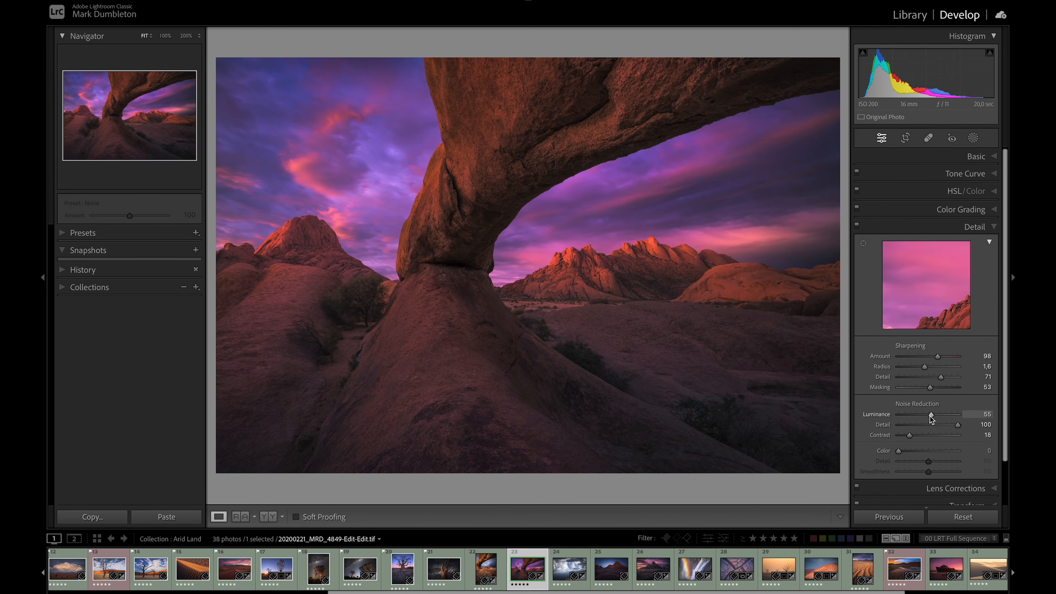
Adjust the post-crop vignette's amount, midpoint, roundness, feather and highlights on the rock arch photo.
{"action": "scroll", "coordinate": [907, 360], "scroll_direction": "down", "scroll_amount": 3}
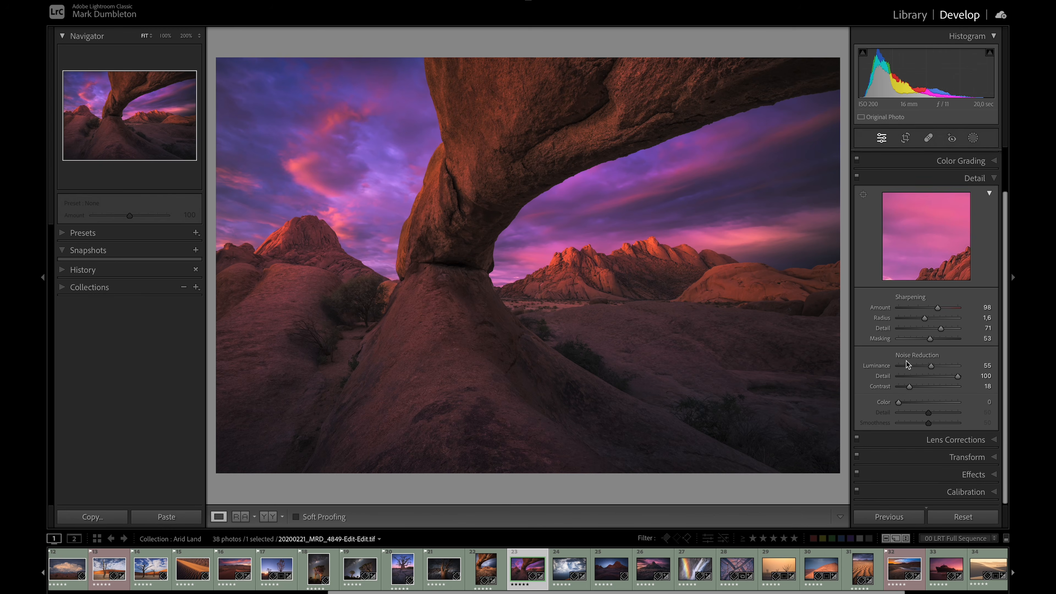
{"action": "left_click", "coordinate": [965, 473]}
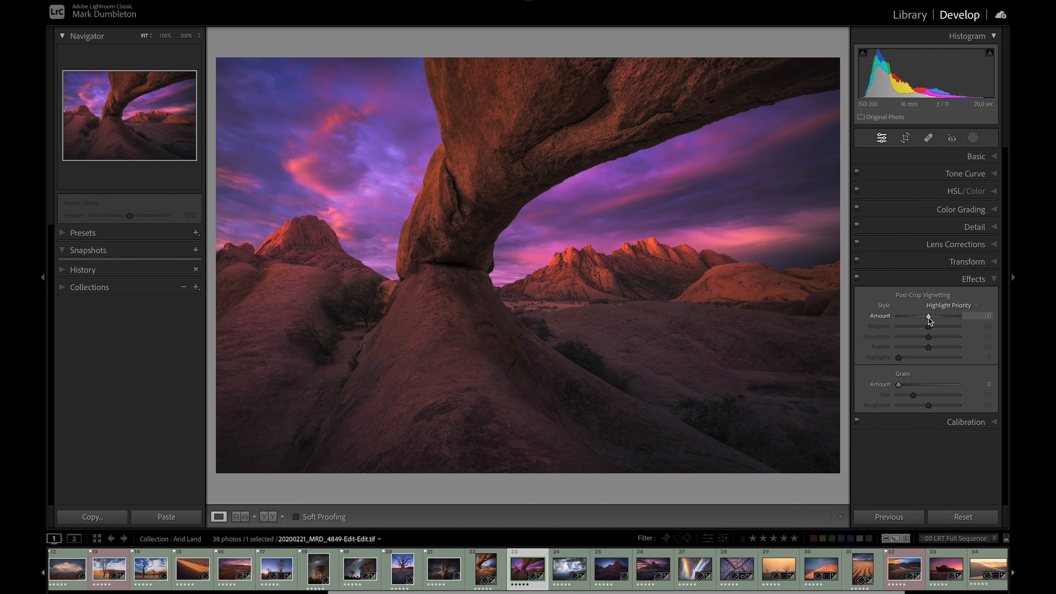
{"action": "left_click_drag", "start_coordinate": [928, 318], "coordinate": [962, 349]}
{"action": "left_click_drag", "start_coordinate": [899, 358], "coordinate": [981, 360]}
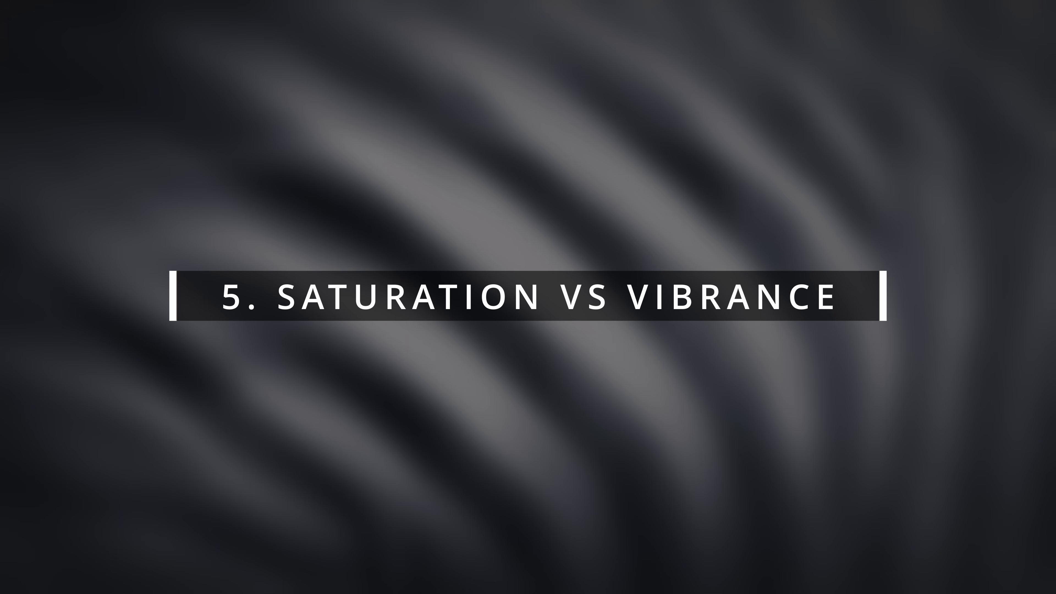
Test Vibrance and Saturation on the cracked mud landscape, reset both, and set Saturation to +100.
{"action": "mouse_move", "coordinate": [930, 388]}
{"action": "left_mouse_down"}
{"action": "mouse_move", "coordinate": [953, 395]}
{"action": "mouse_move", "coordinate": [910, 395]}
{"action": "mouse_move", "coordinate": [937, 385]}
{"action": "mouse_move", "coordinate": [932, 397]}
{"action": "mouse_move", "coordinate": [936, 384]}
{"action": "mouse_move", "coordinate": [934, 395]}
{"action": "left_mouse_up"}
{"action": "double_click", "coordinate": [938, 392]}
{"action": "double_click", "coordinate": [937, 388]}
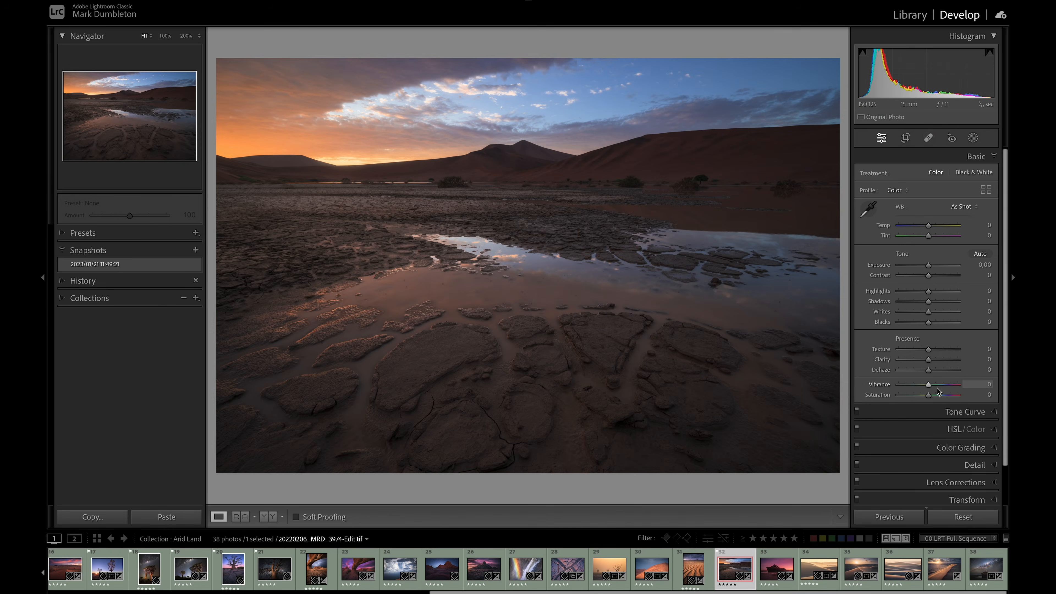
{"action": "left_click_drag", "start_coordinate": [929, 396], "coordinate": [965, 399]}
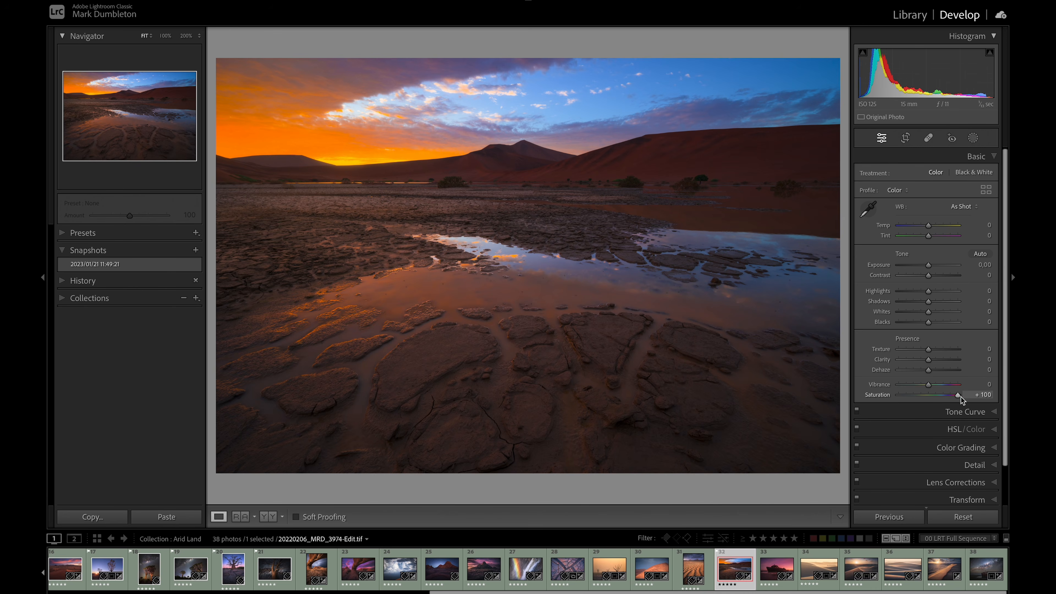
Reset Saturation, test Vibrance at +100, reset it, and set Vibrance to +28 and Saturation to +30 on the cracked mud landscape.
{"action": "double_click", "coordinate": [958, 395]}
{"action": "left_click_drag", "start_coordinate": [929, 387], "coordinate": [965, 390]}
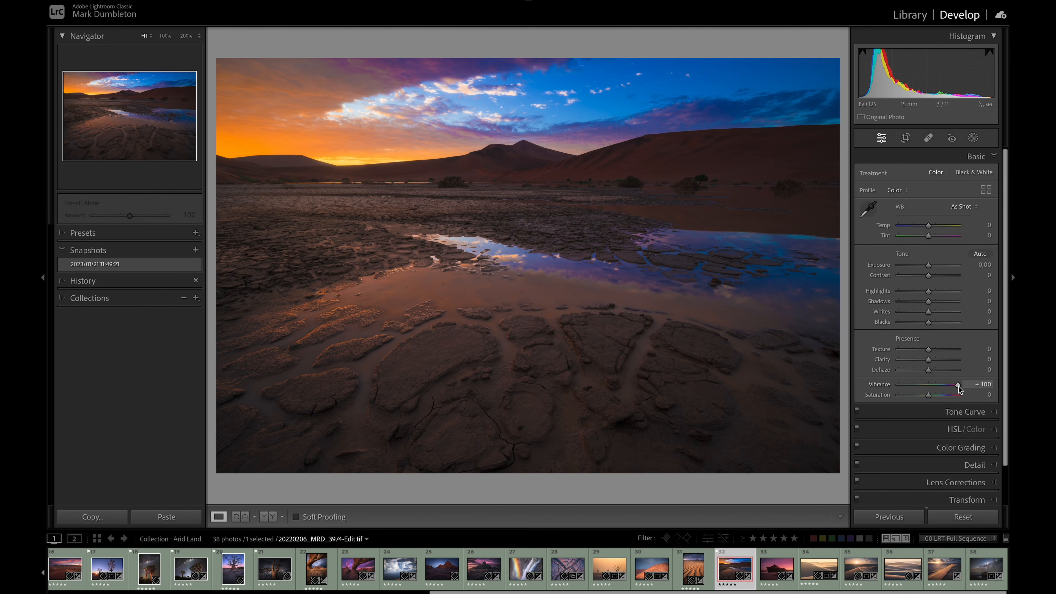
{"action": "double_click", "coordinate": [958, 386]}
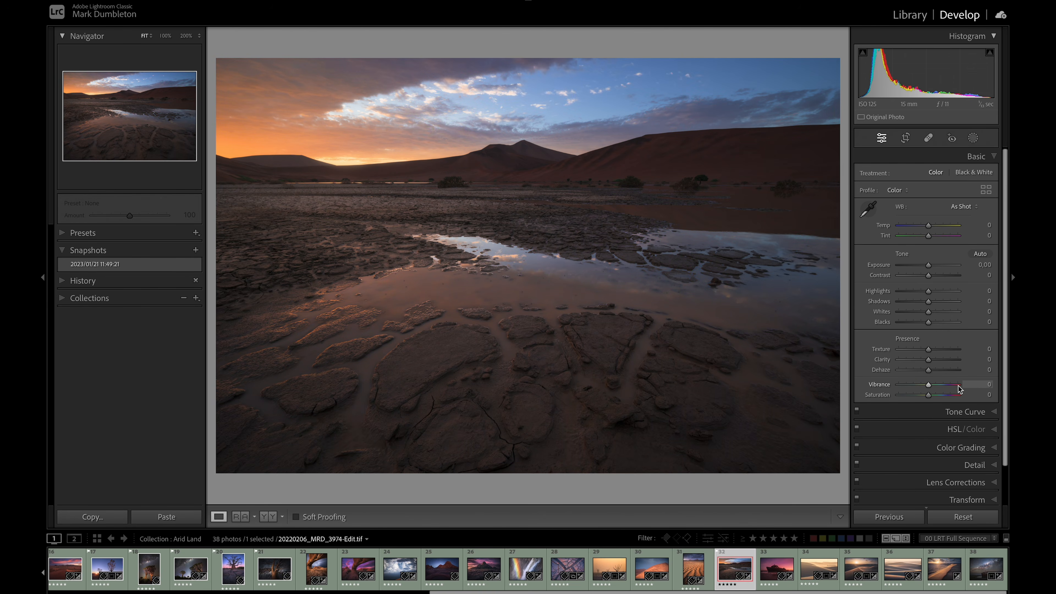
{"action": "mouse_move", "coordinate": [929, 385]}
{"action": "left_mouse_down"}
{"action": "mouse_move", "coordinate": [942, 400]}
{"action": "mouse_move", "coordinate": [923, 400]}
{"action": "mouse_move", "coordinate": [938, 392]}
{"action": "left_mouse_up"}
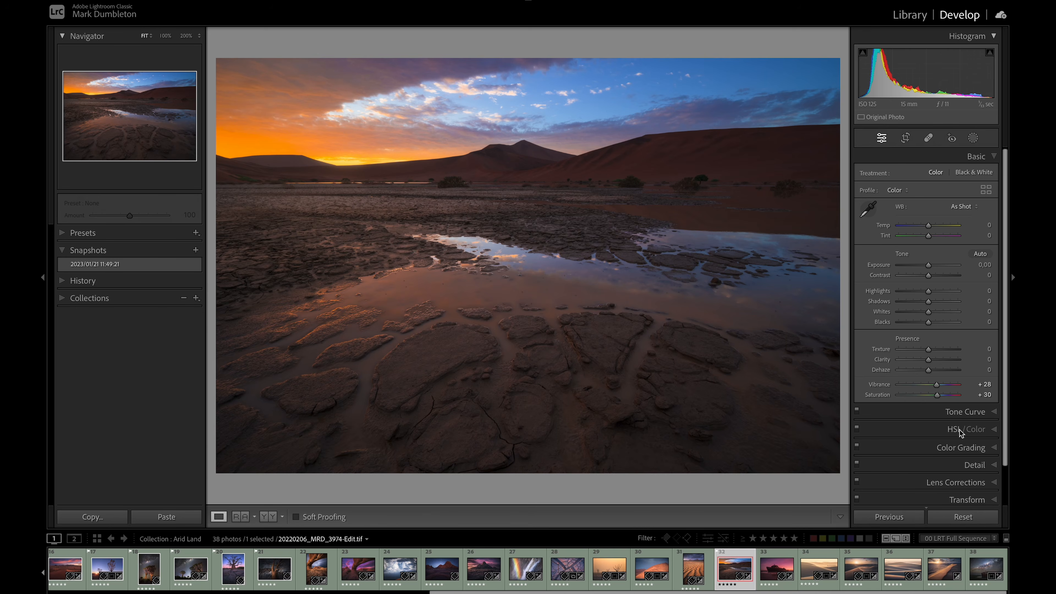
Open the Calibration settings for the cracked mud landscape and raise one of the primary colour sliders.
{"action": "scroll", "coordinate": [955, 430], "scroll_direction": "down", "scroll_amount": 3}
{"action": "left_click", "coordinate": [965, 492]}
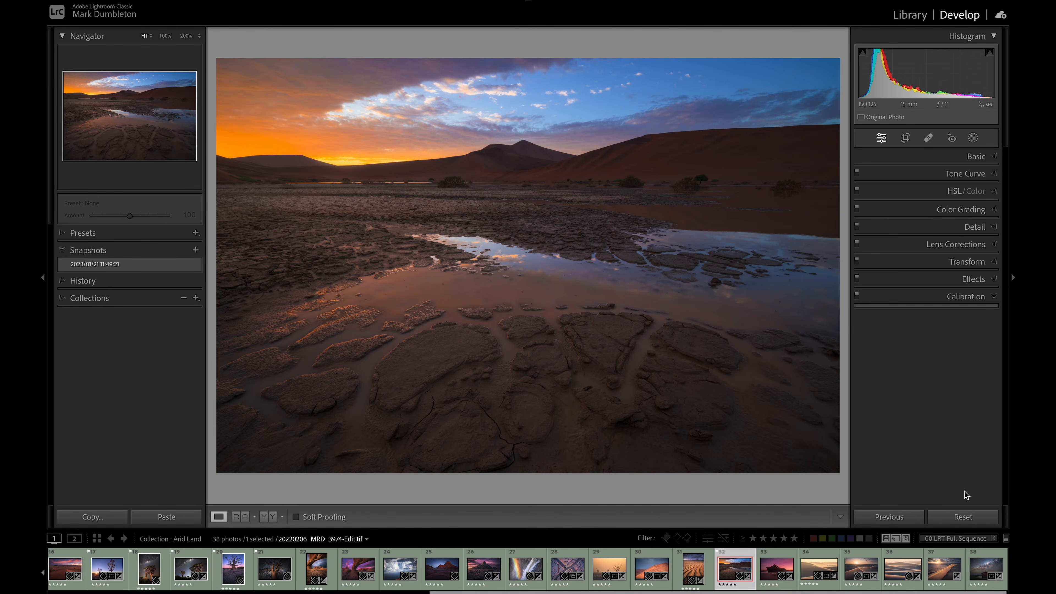
{"action": "mouse_move", "coordinate": [930, 451]}
{"action": "left_mouse_down"}
{"action": "mouse_move", "coordinate": [963, 456]}
{"action": "mouse_move", "coordinate": [941, 456]}
{"action": "left_mouse_up"}
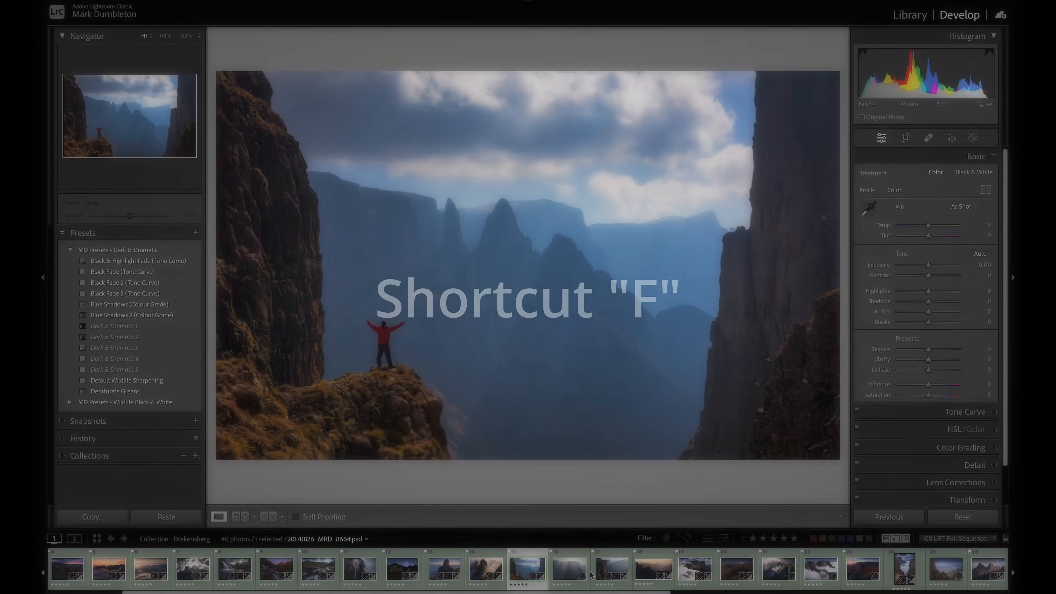
Preview the Drakensberg cliff photo full screen from Develop and from the Library grid, exiting the preview each time.
{"action": "key", "text": "f"}
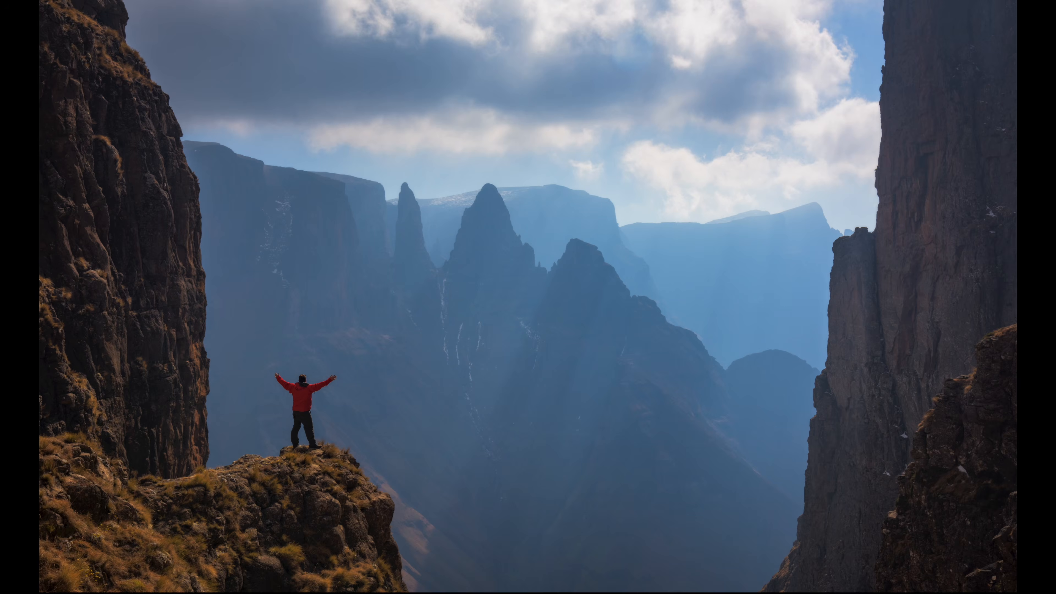
{"action": "key", "text": "f"}
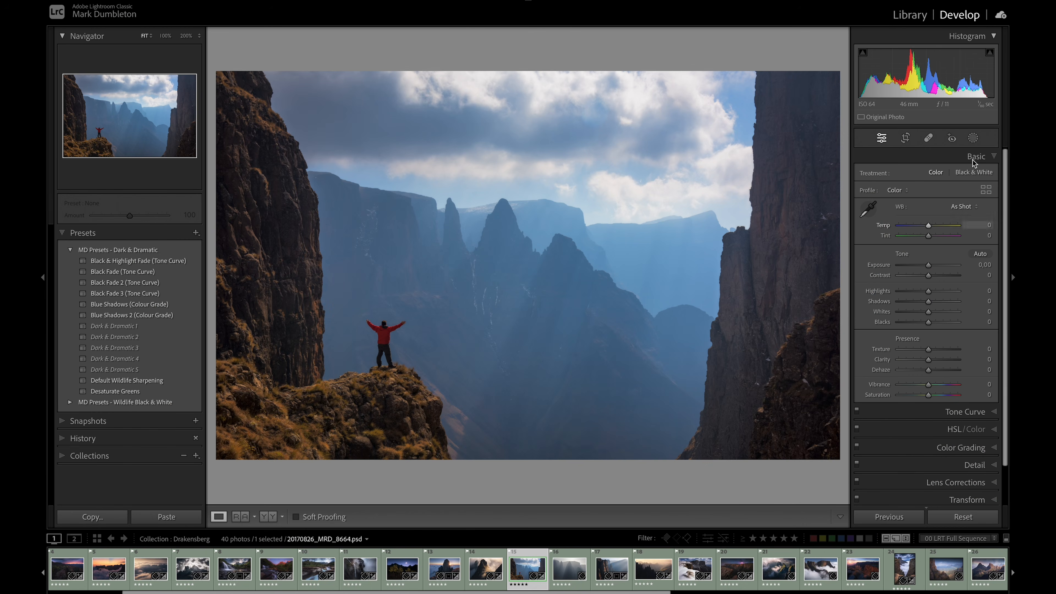
{"action": "left_click", "coordinate": [914, 19]}
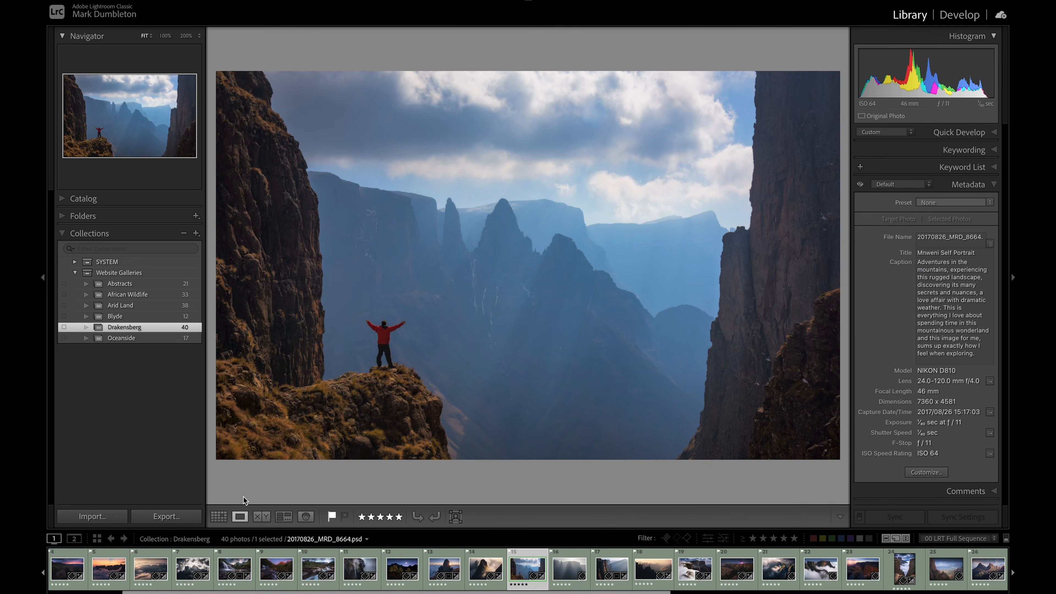
{"action": "left_click", "coordinate": [219, 517]}
{"action": "key", "text": "f"}
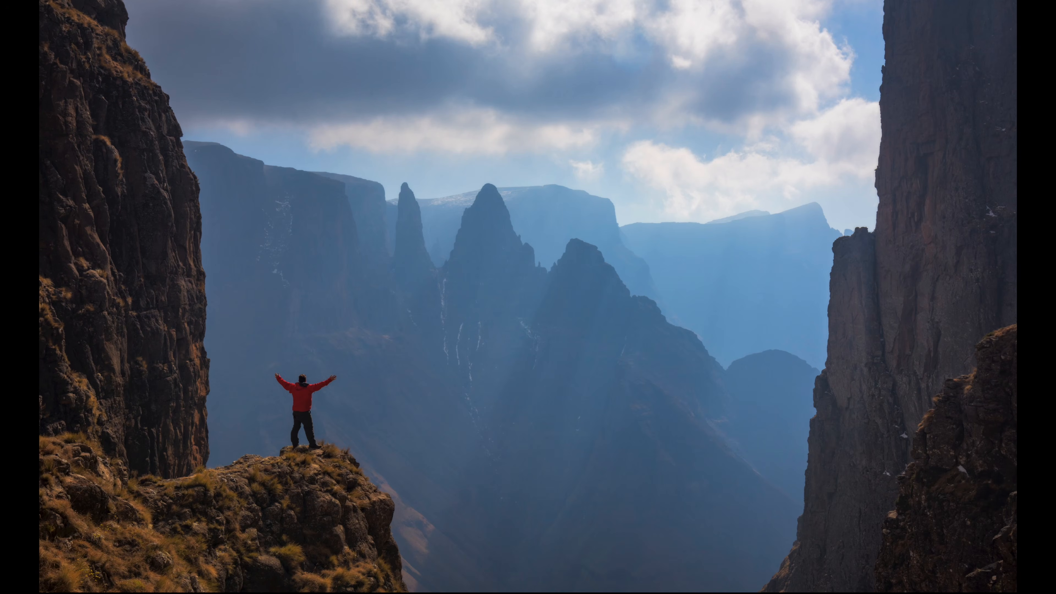
{"action": "key", "text": "f"}
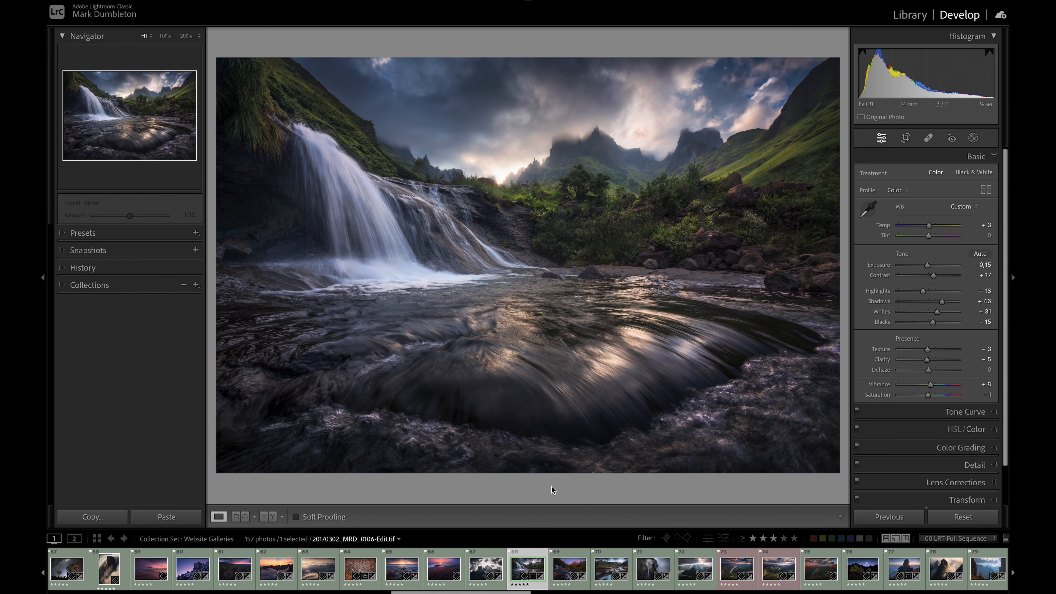
Try White and Black as the background colour around the waterfall photo, and set it back to Medium Gray.
{"action": "right_click", "coordinate": [552, 486]}
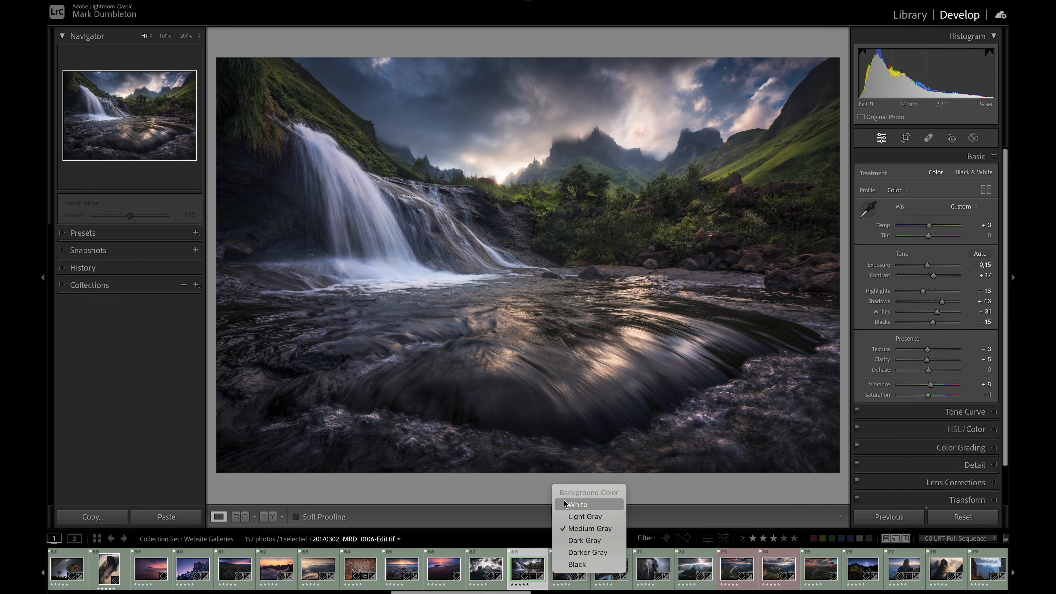
{"action": "left_click", "coordinate": [570, 505]}
{"action": "right_click", "coordinate": [561, 488]}
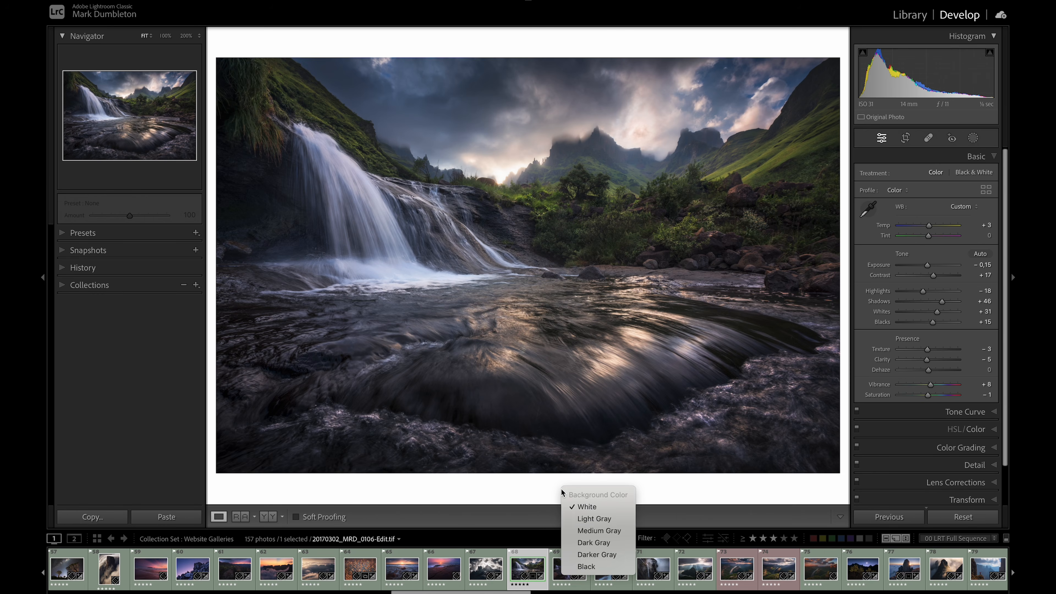
{"action": "left_click", "coordinate": [586, 567]}
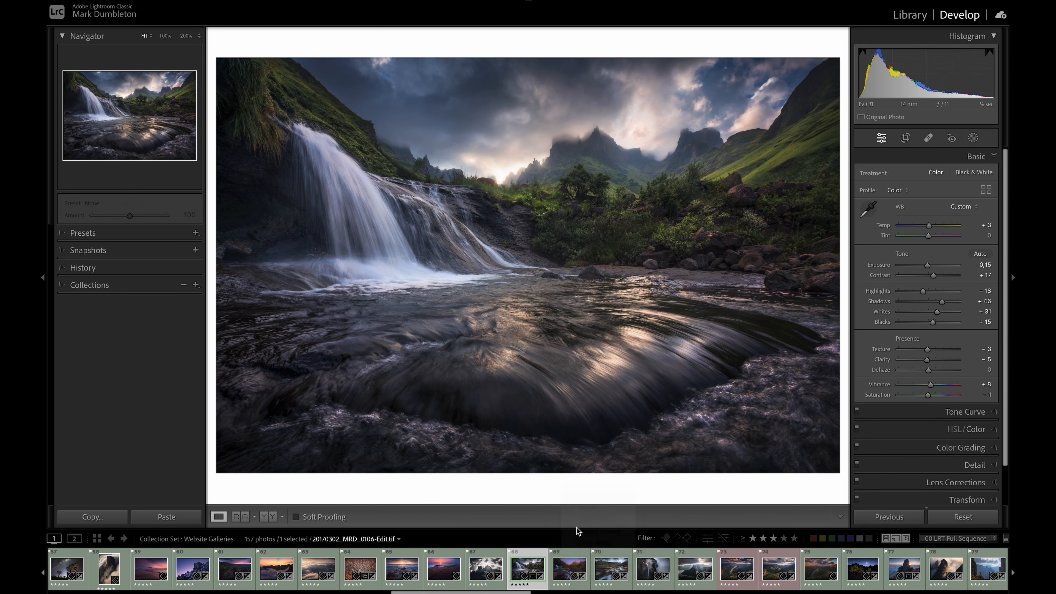
{"action": "right_click", "coordinate": [562, 488]}
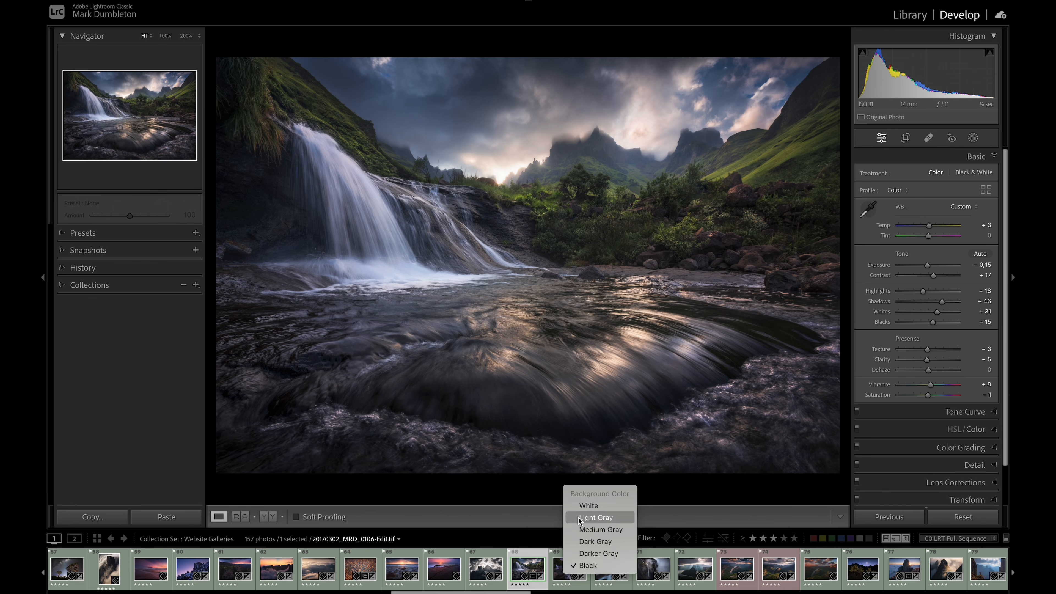
{"action": "left_click", "coordinate": [580, 526]}
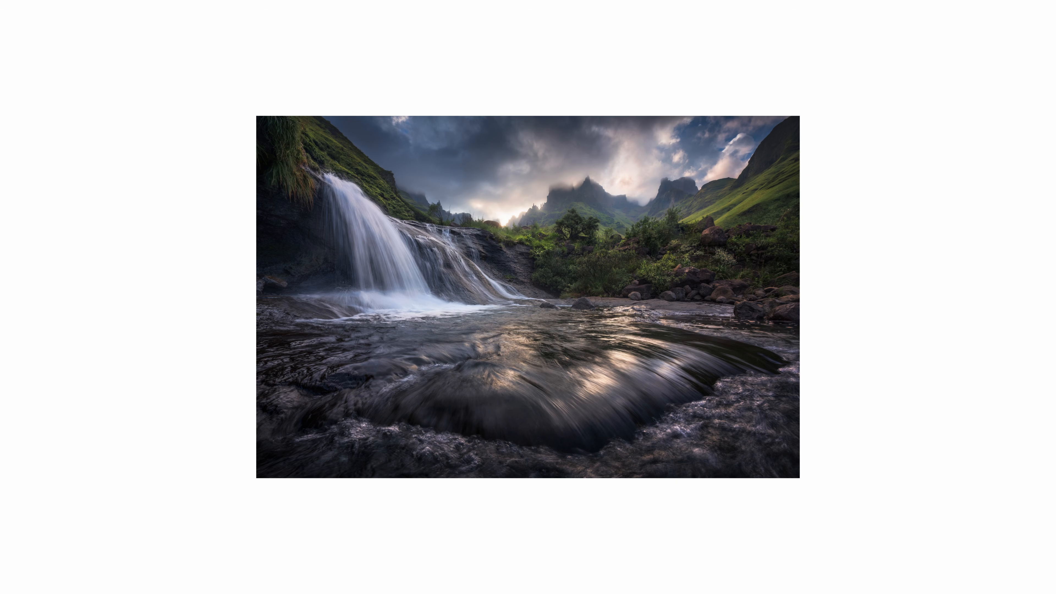